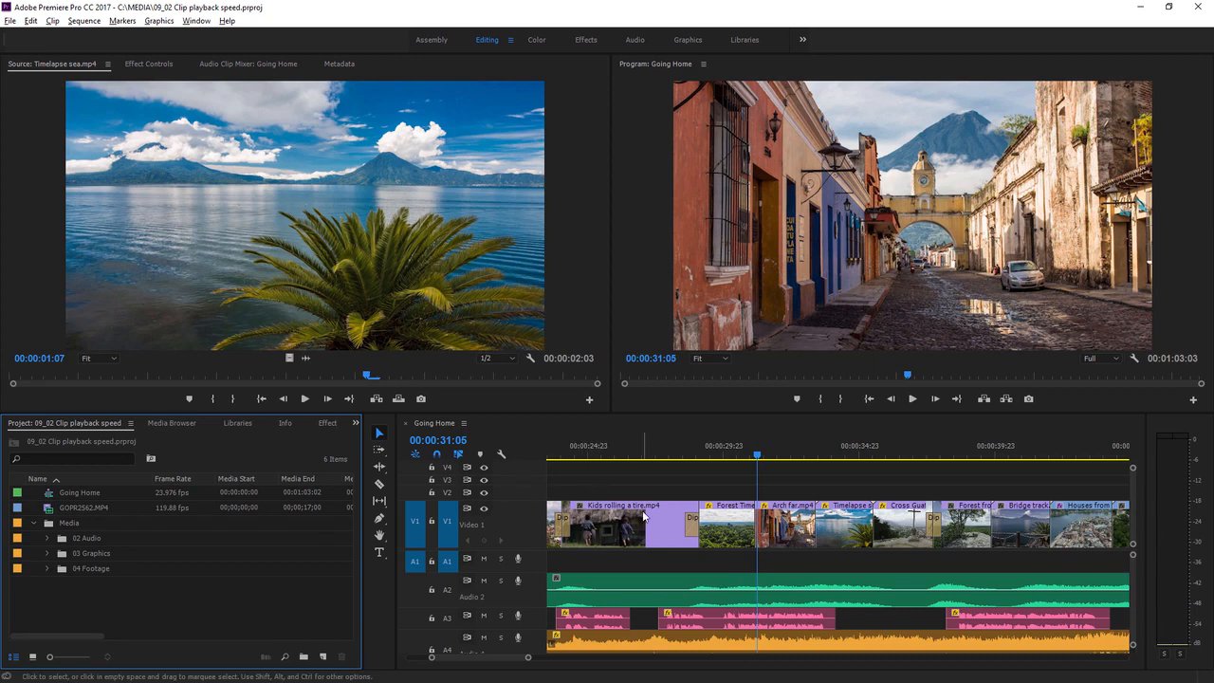
- Play the sequence briefly from about 00:00:24:23 to review it
left_click(582, 456)
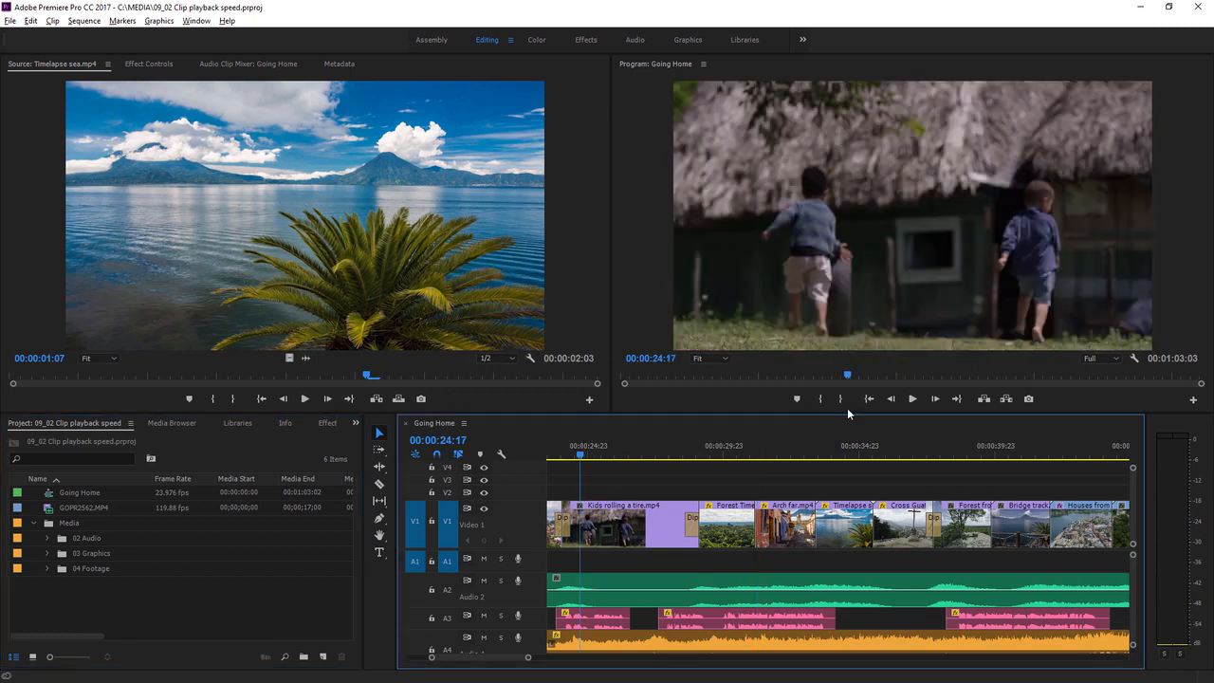
left_click(911, 400)
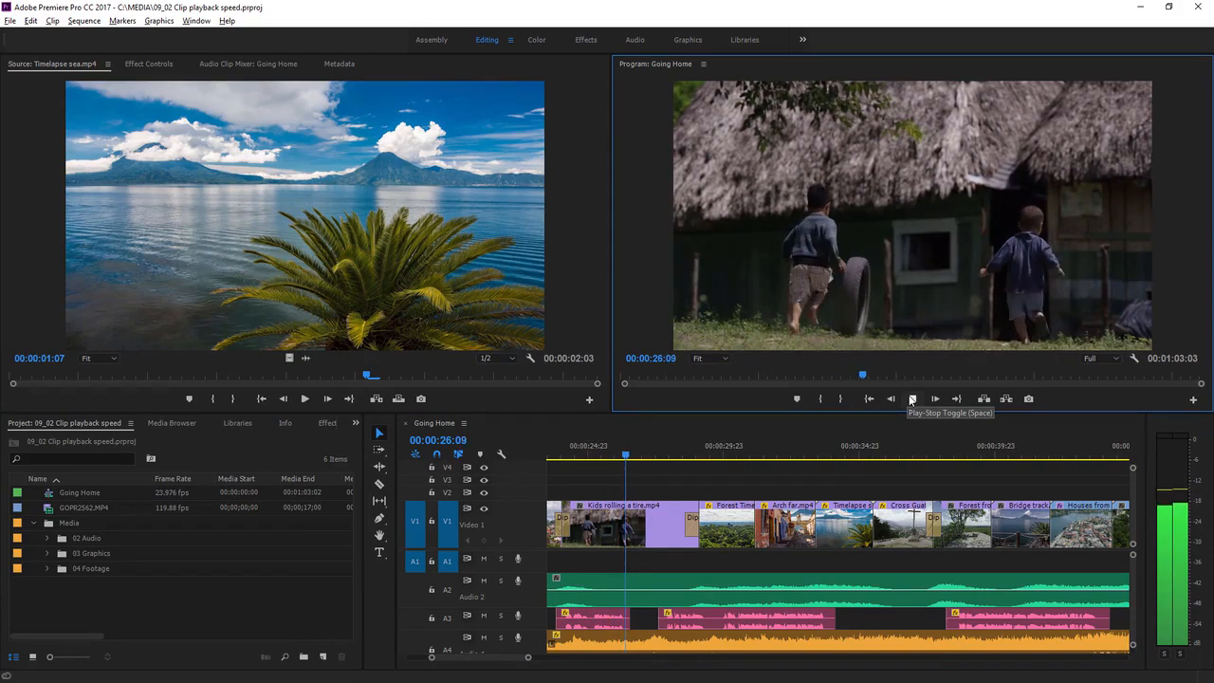
left_click(911, 399)
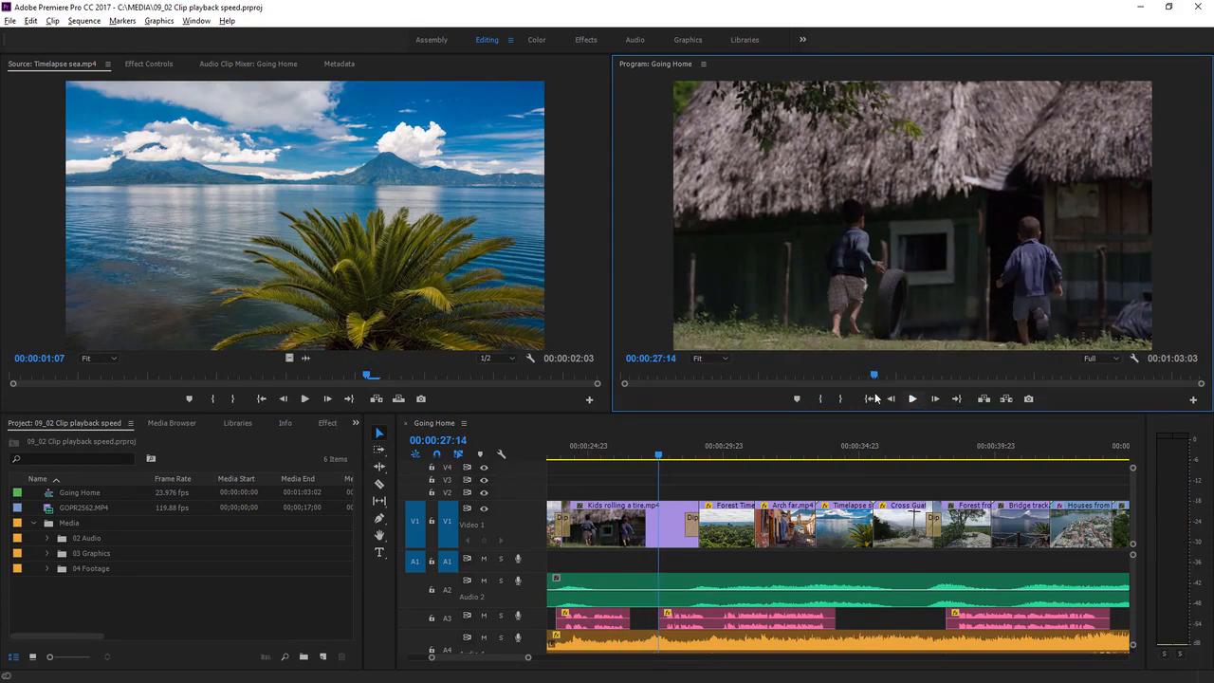
- Slow Kids rolling a tire to 25% with speed unlinked, keeping its 00:00:05:01 duration
right_click(603, 524)
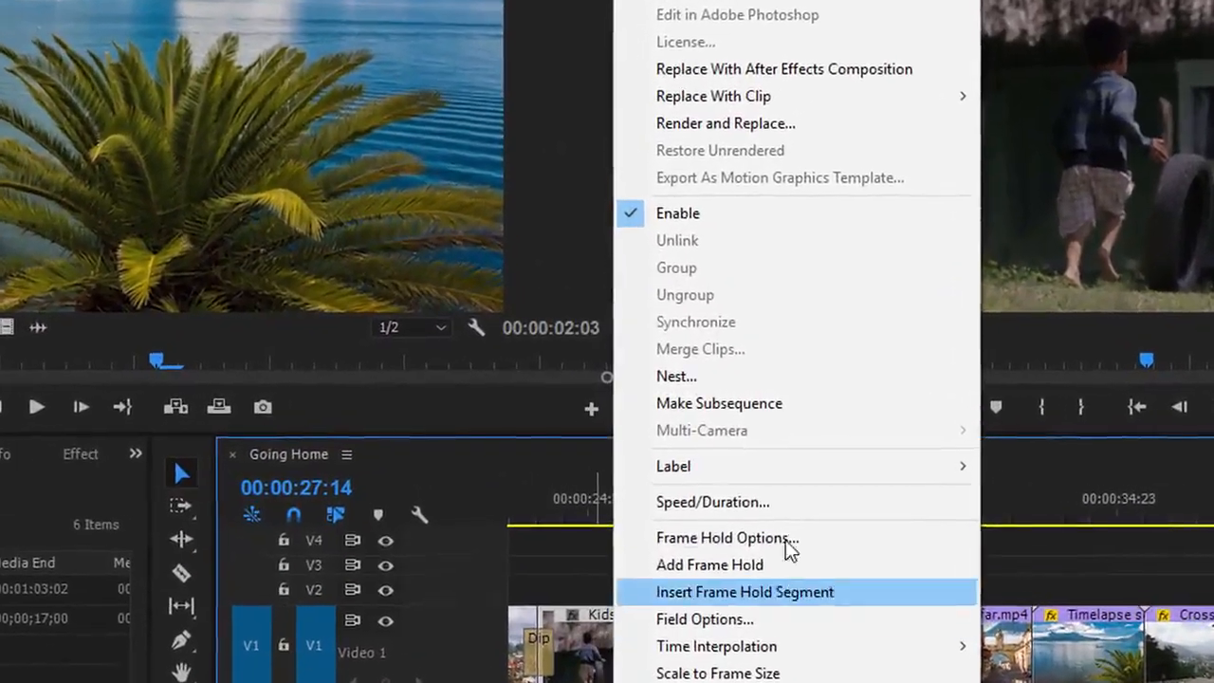
left_click(804, 504)
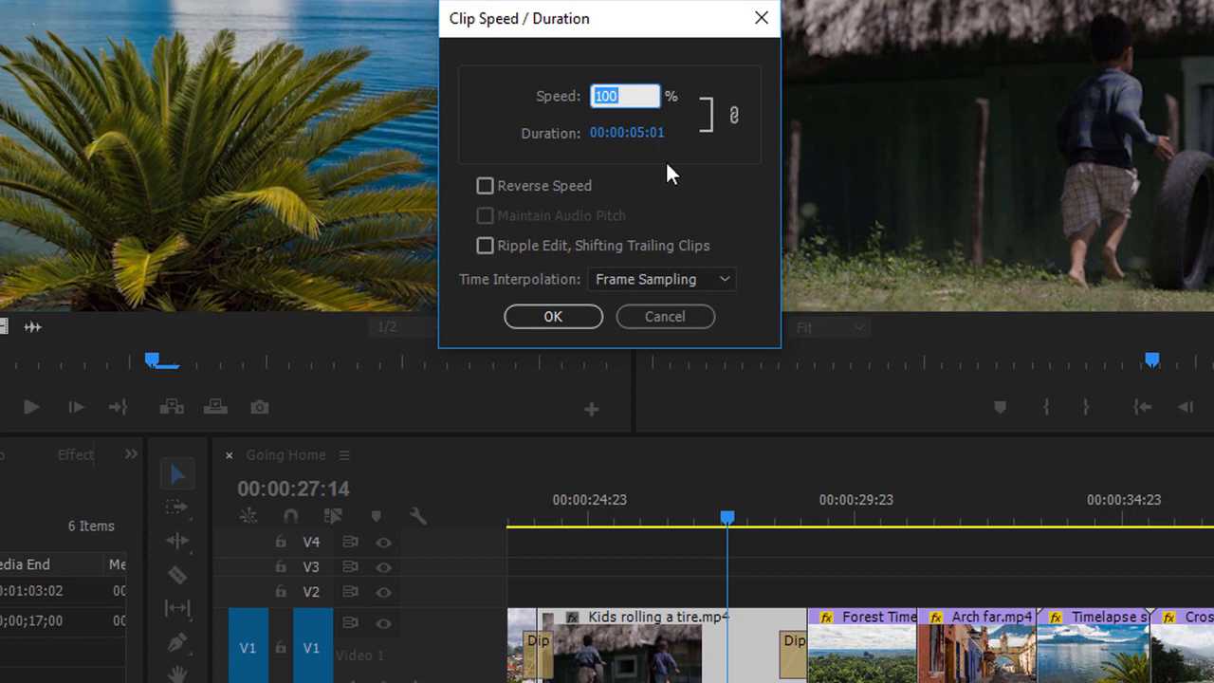
type("25")
key("ctrl+z")
left_click(732, 114)
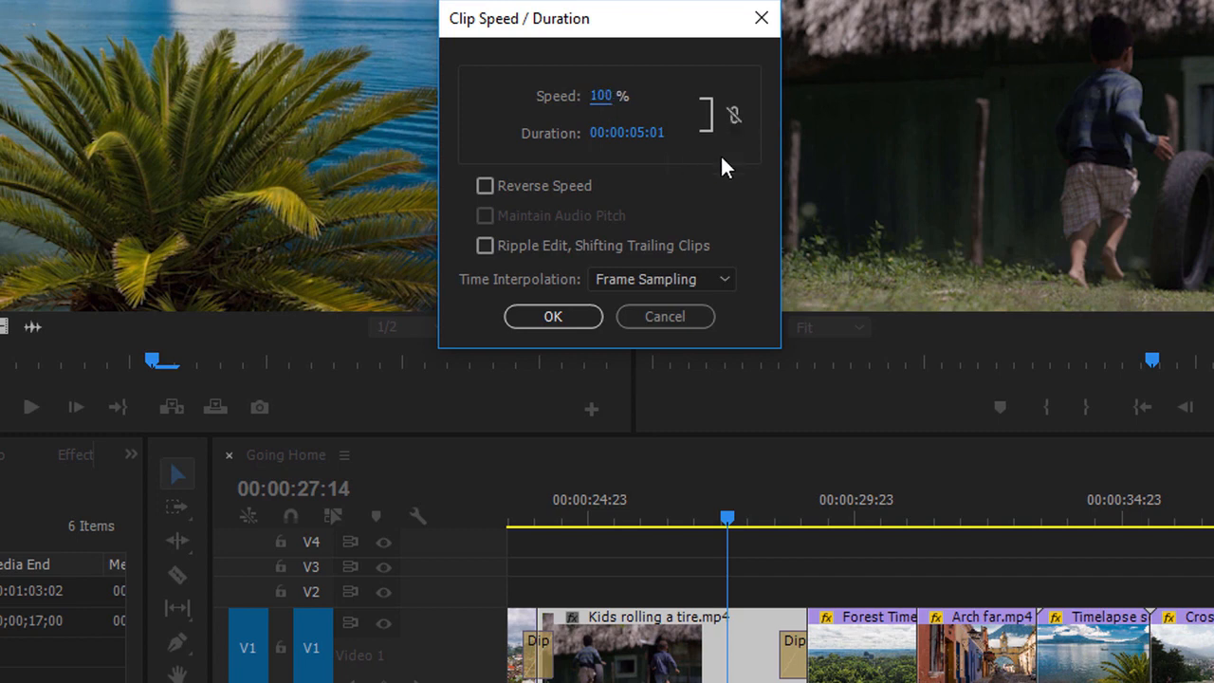
left_click(601, 96)
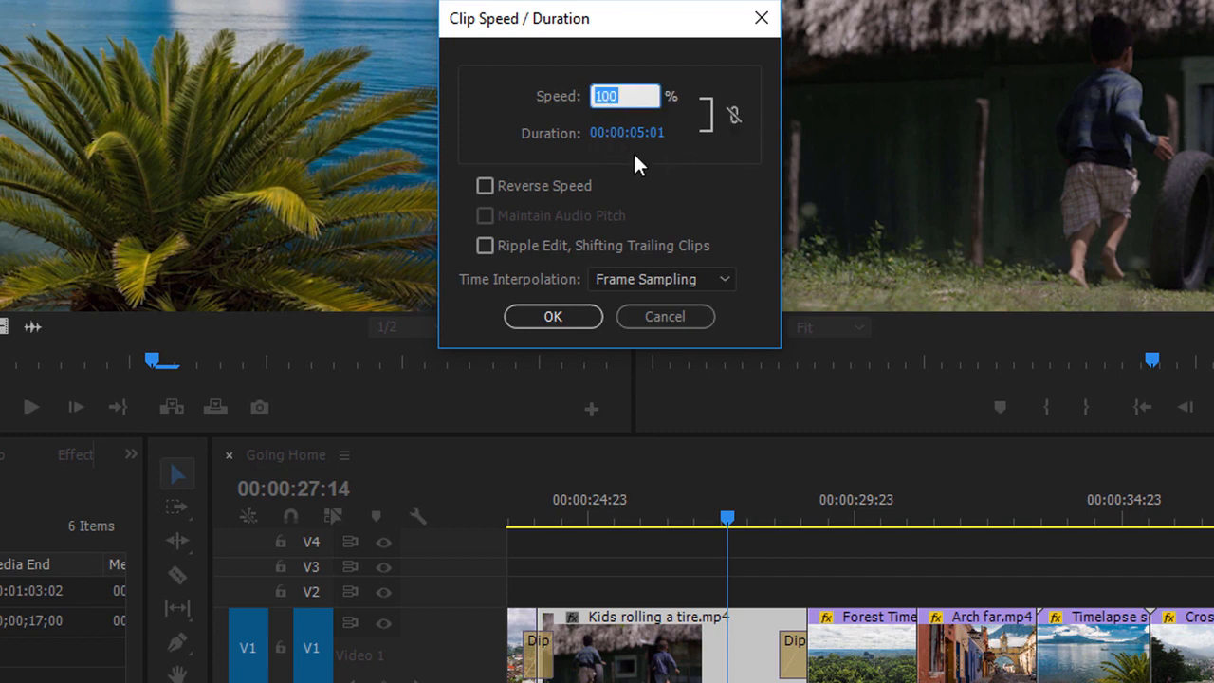
type("25")
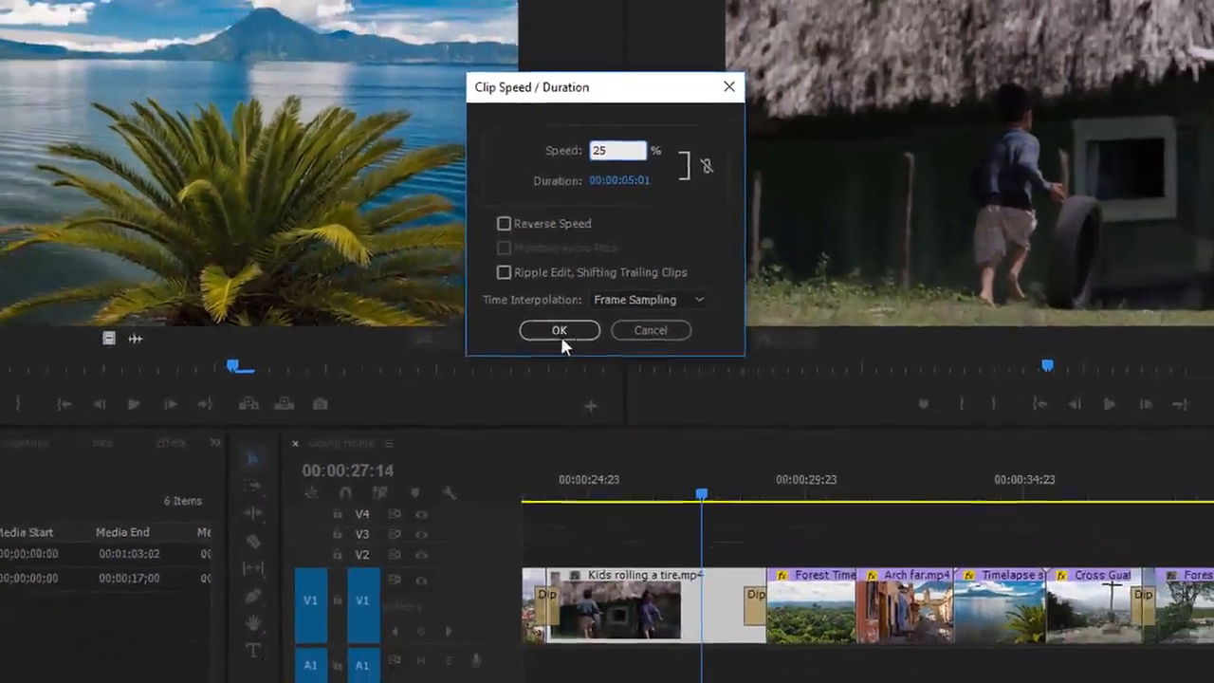
left_click(559, 331)
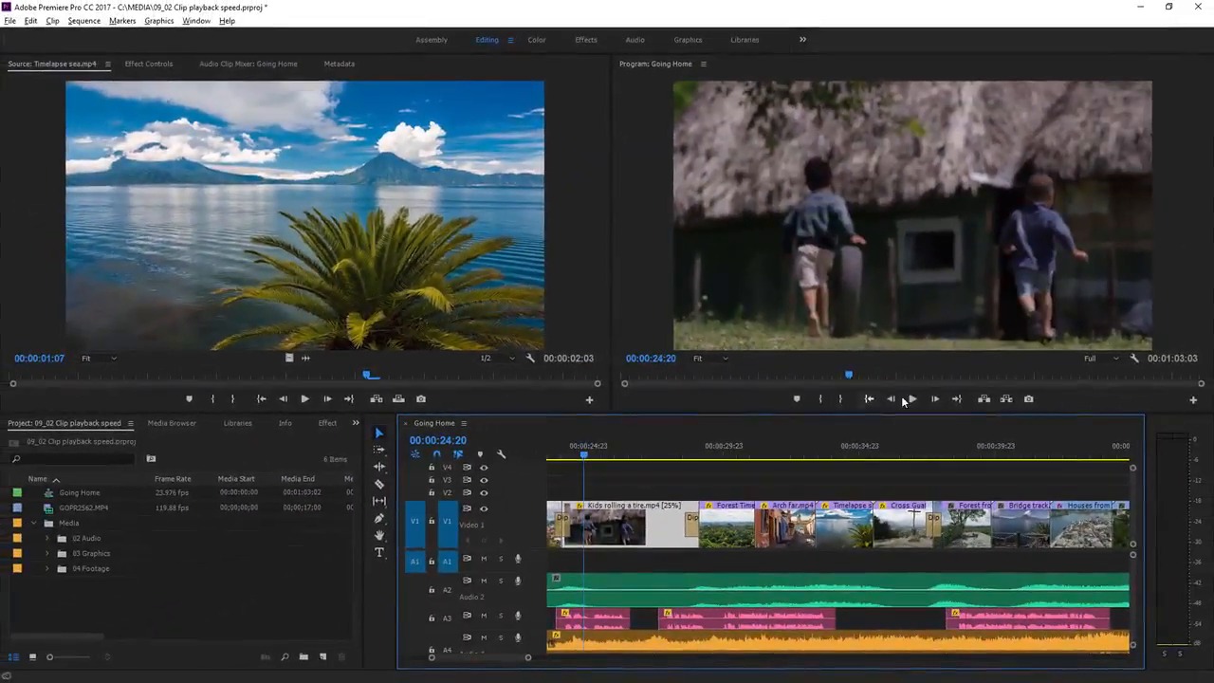
left_click(910, 398)
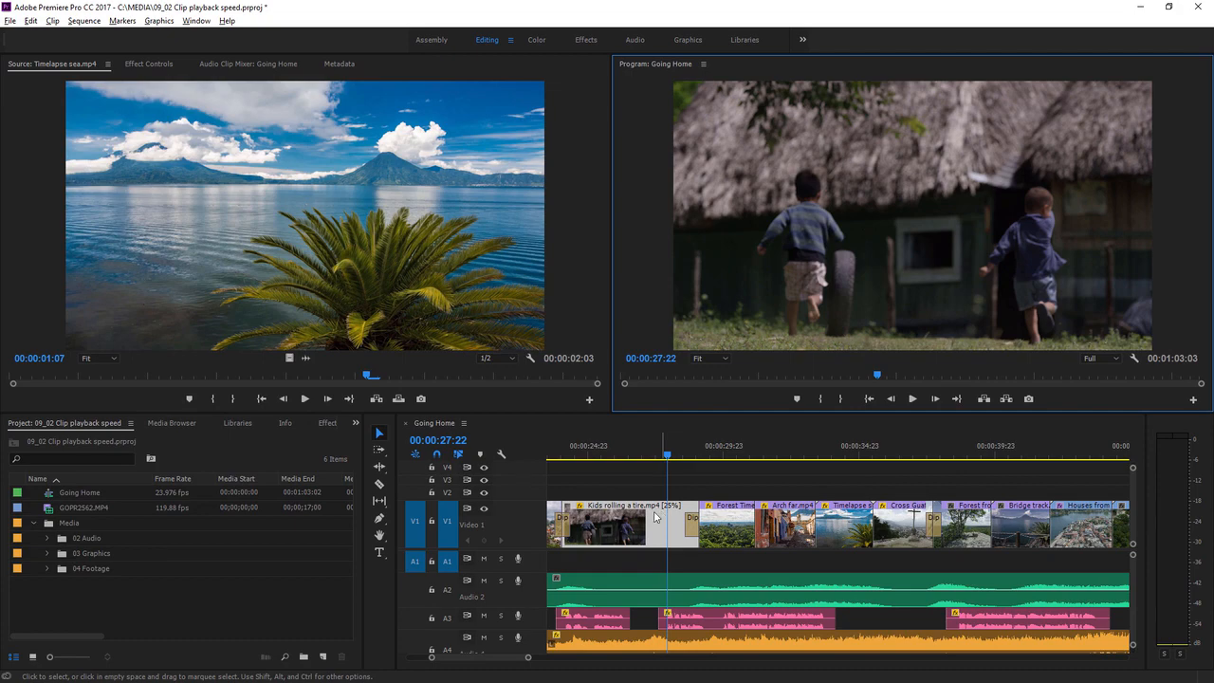
- Set the Kids rolling a tire clip's time interpolation to Optical Flow
right_click(649, 517)
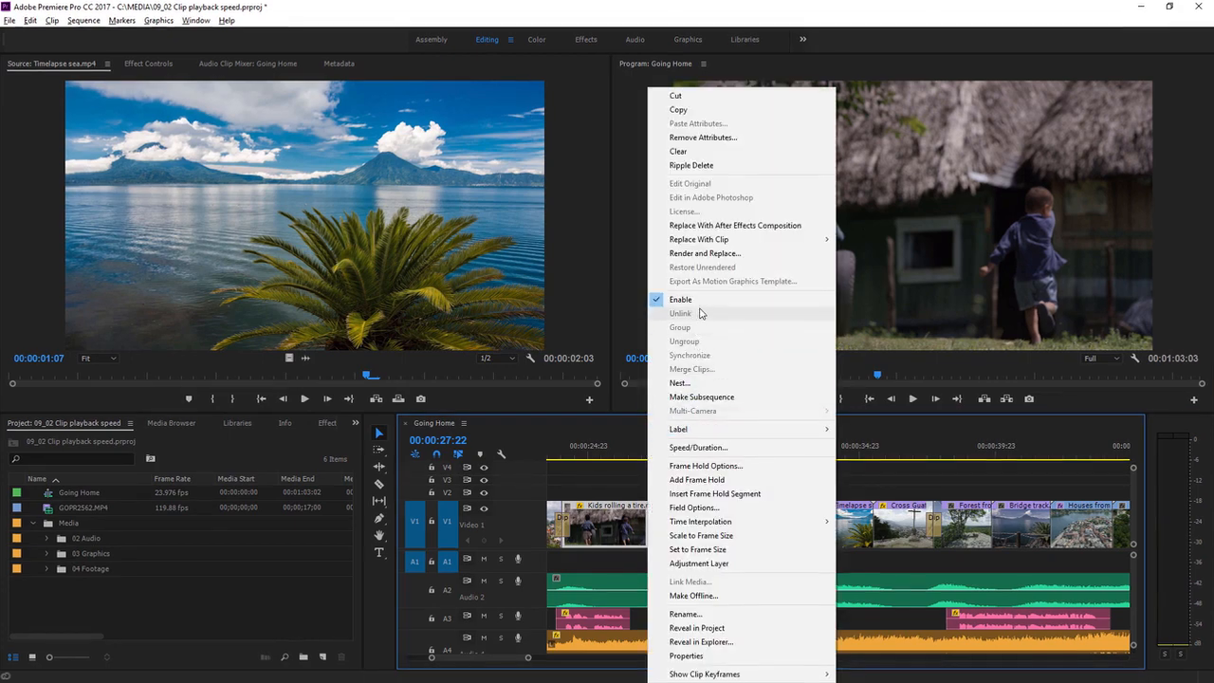
left_click(698, 447)
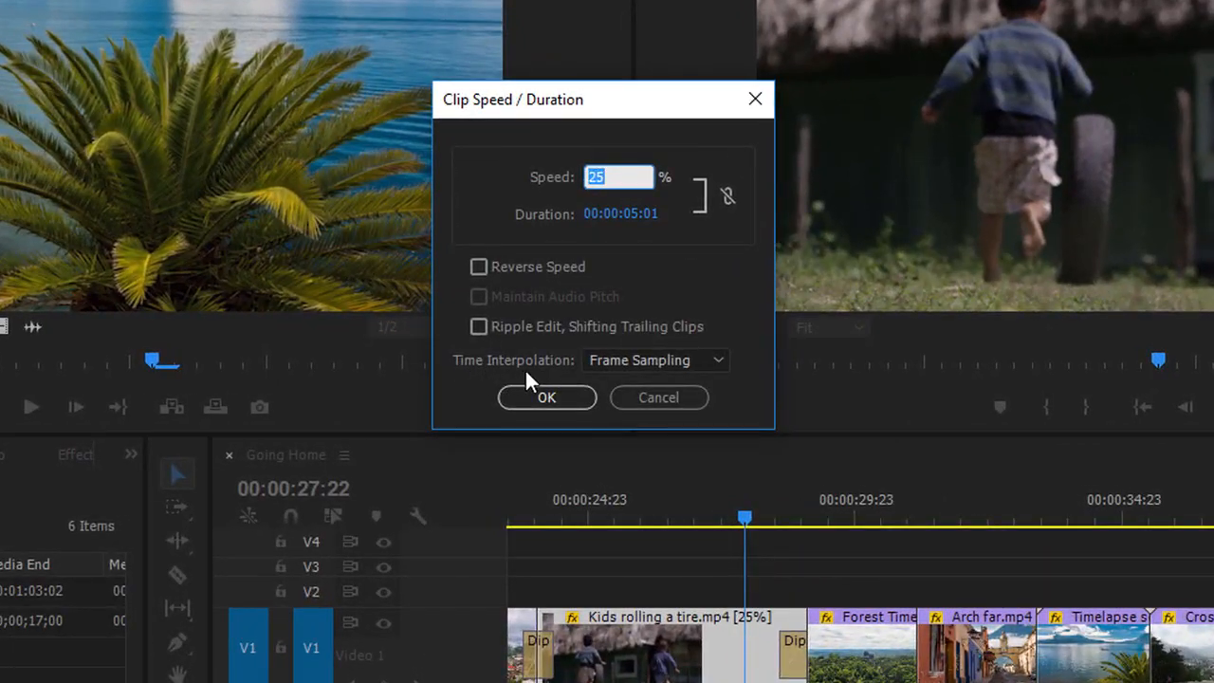
left_click(612, 364)
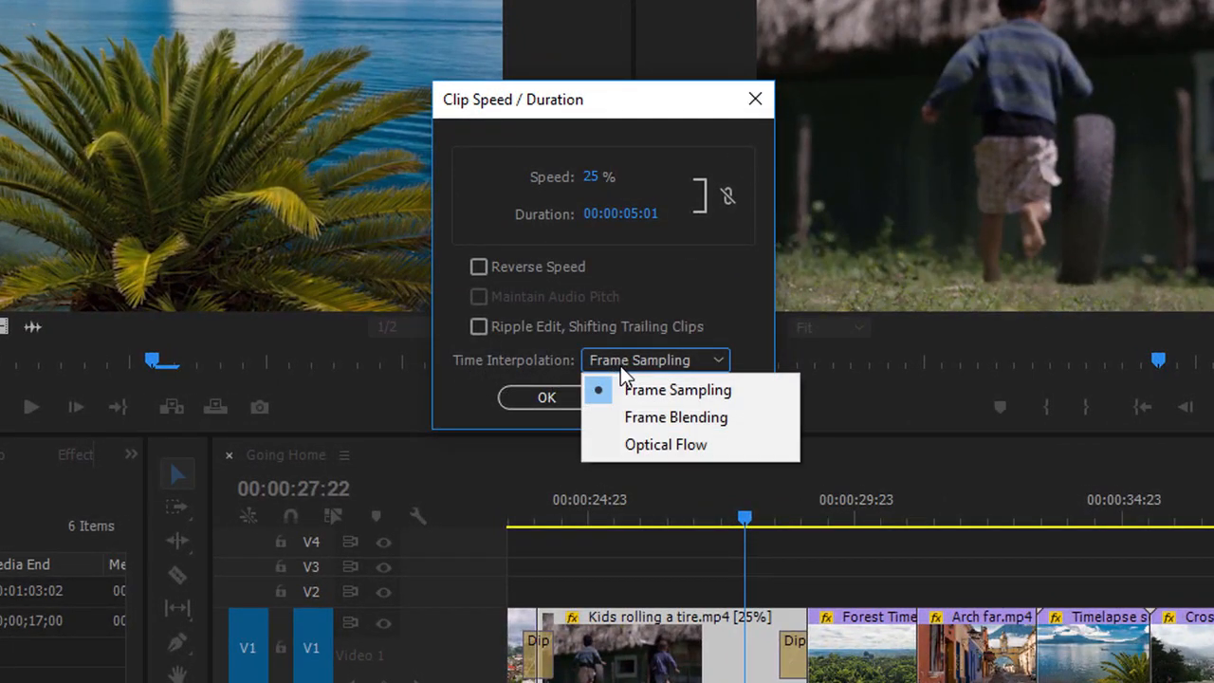
left_click(663, 445)
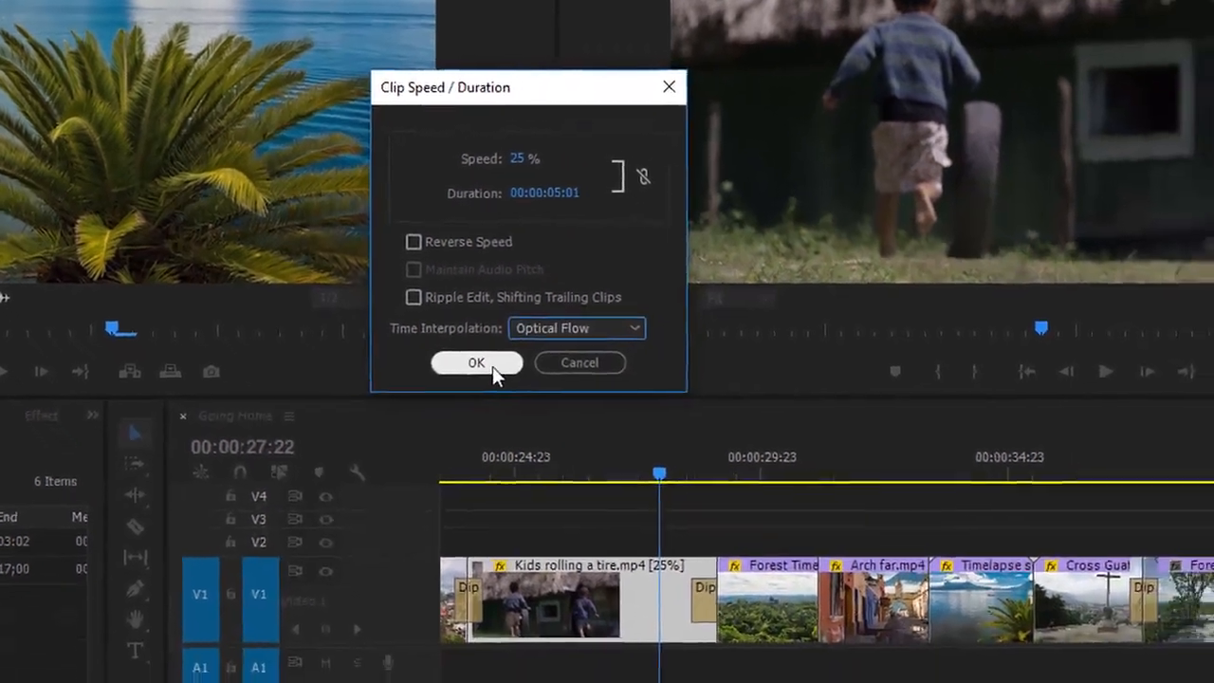
left_click(546, 396)
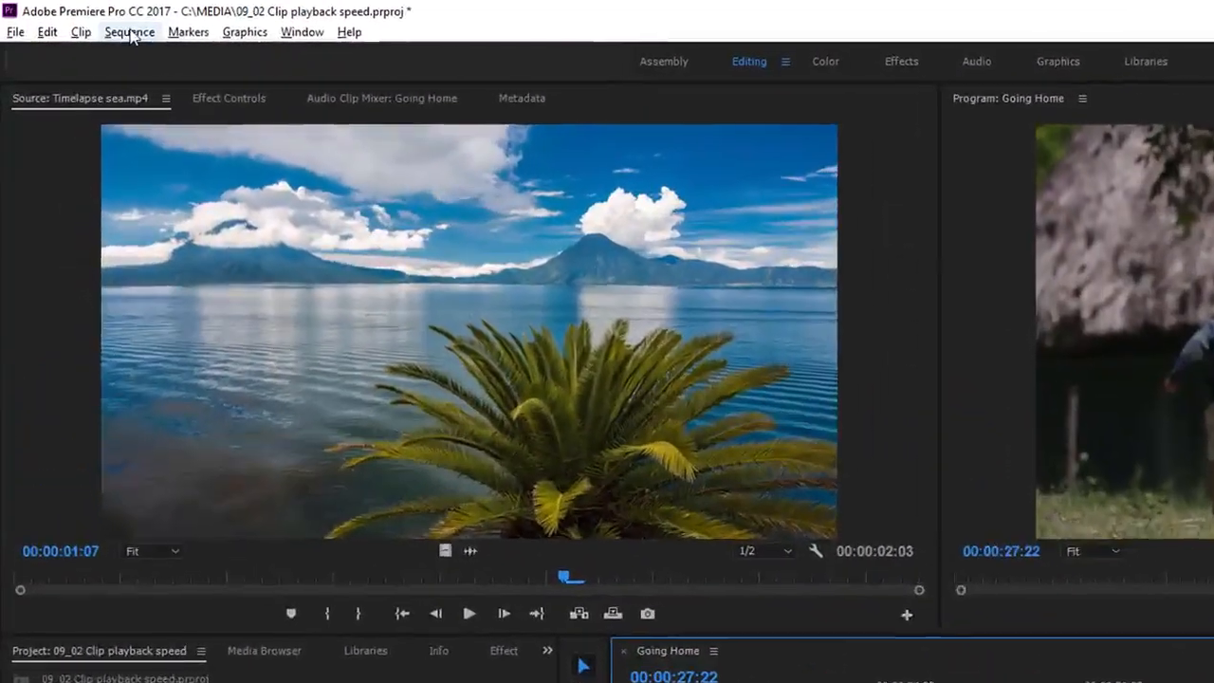
- Render effects In to Out for the Going Home sequence, then stop playback
left_click(94, 23)
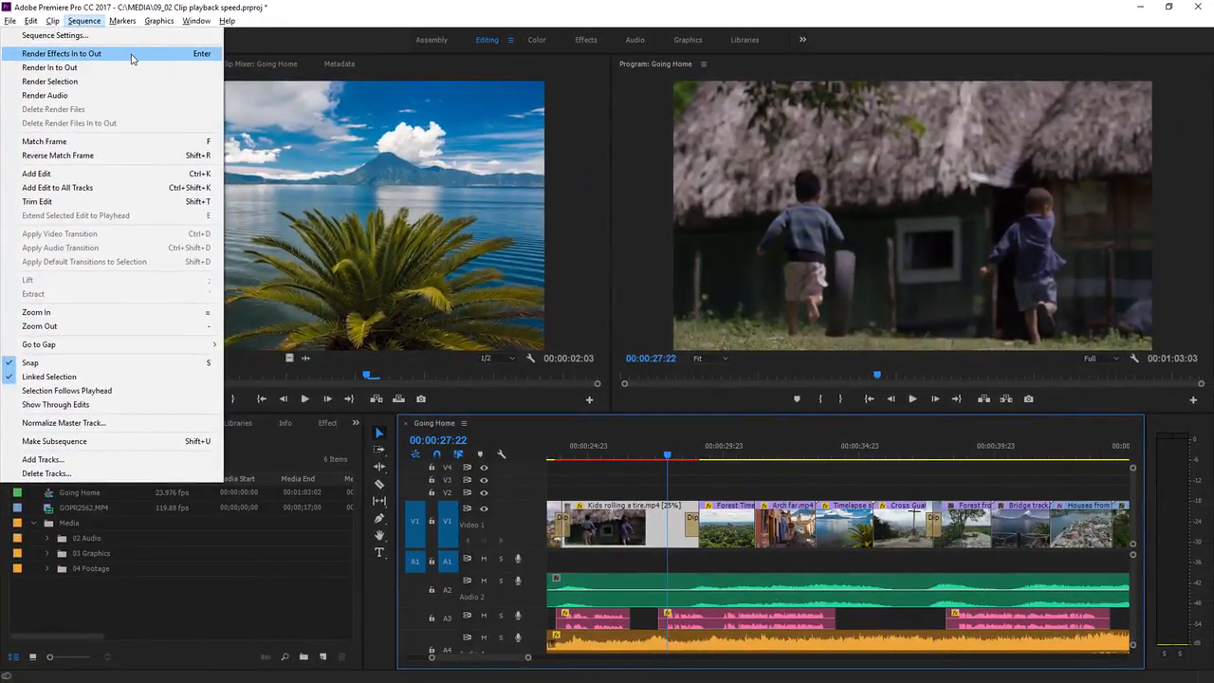
left_click(149, 66)
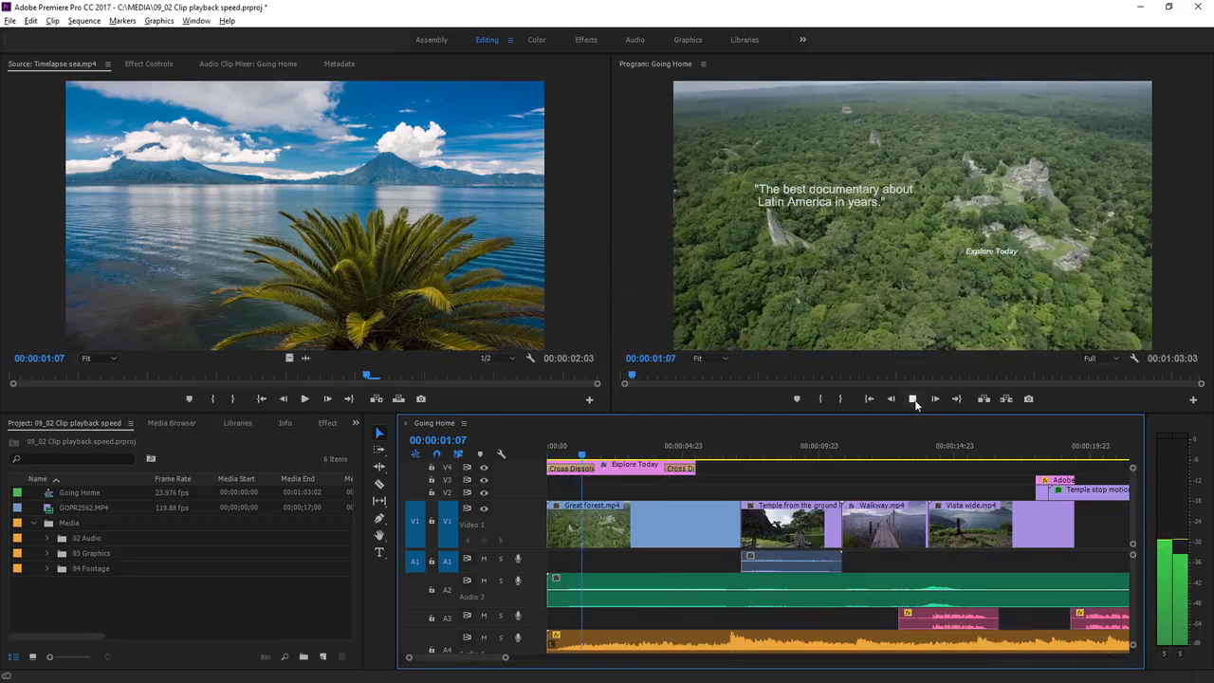
left_click(914, 400)
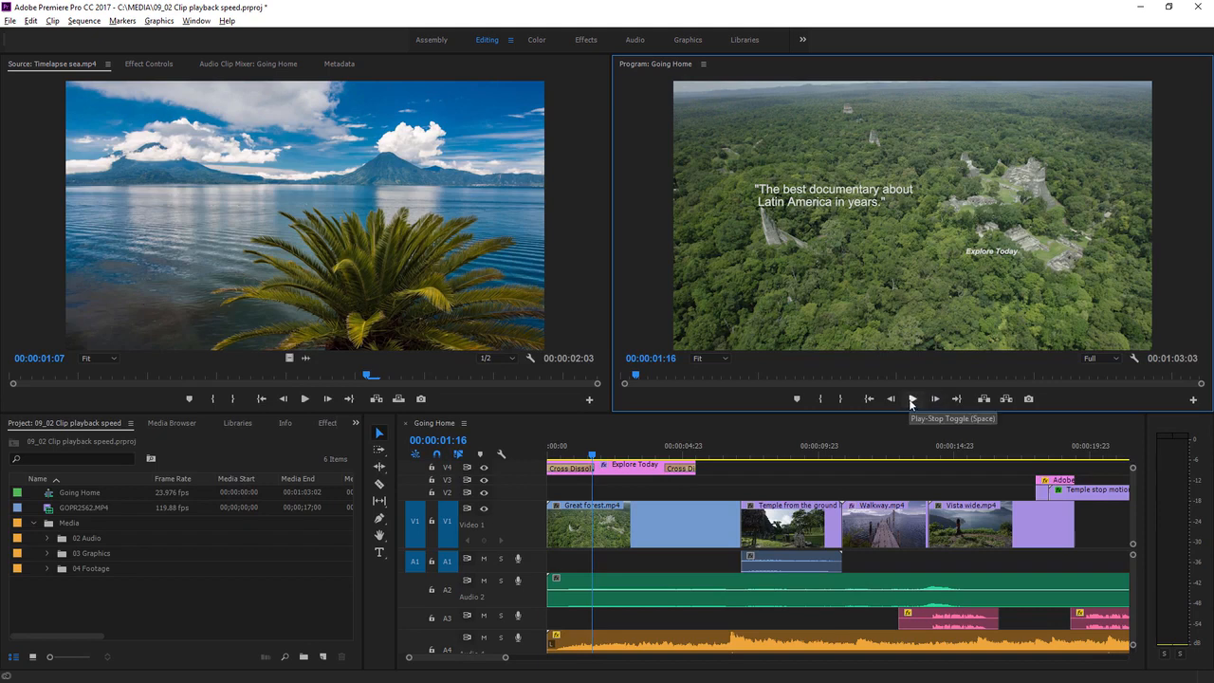
- Delete the Bridge track clip from V1, leaving a gap after Forest from high
left_click_drag(480, 656, 503, 657)
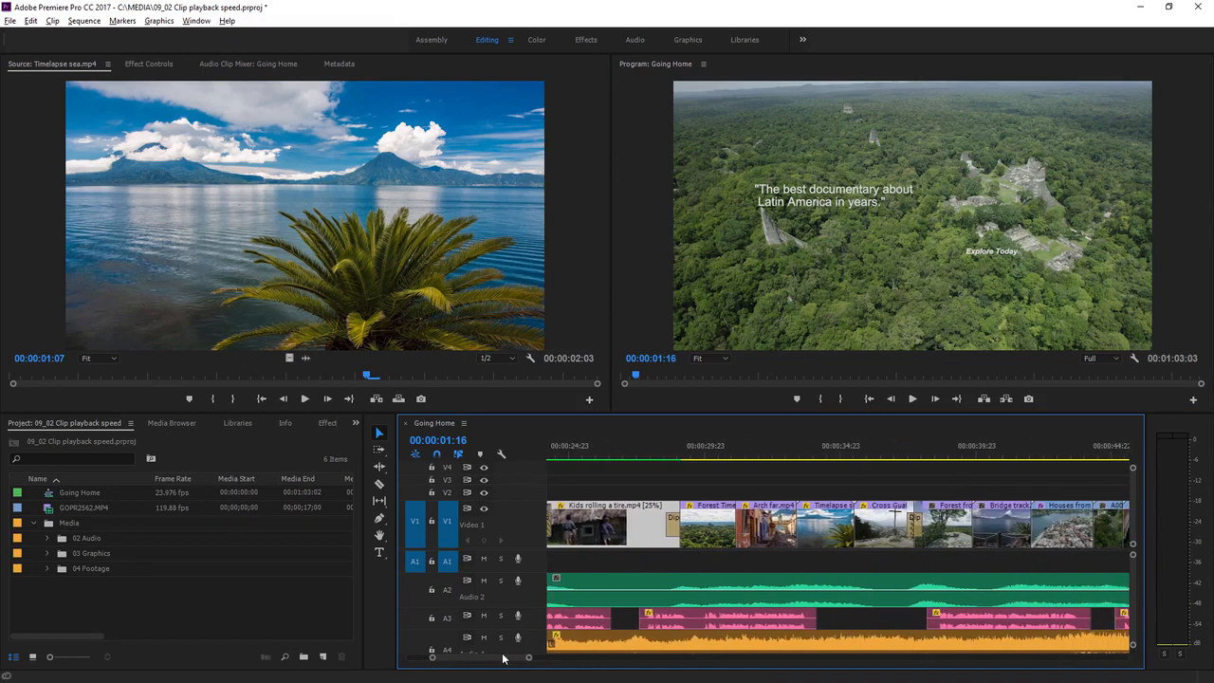
left_click(560, 457)
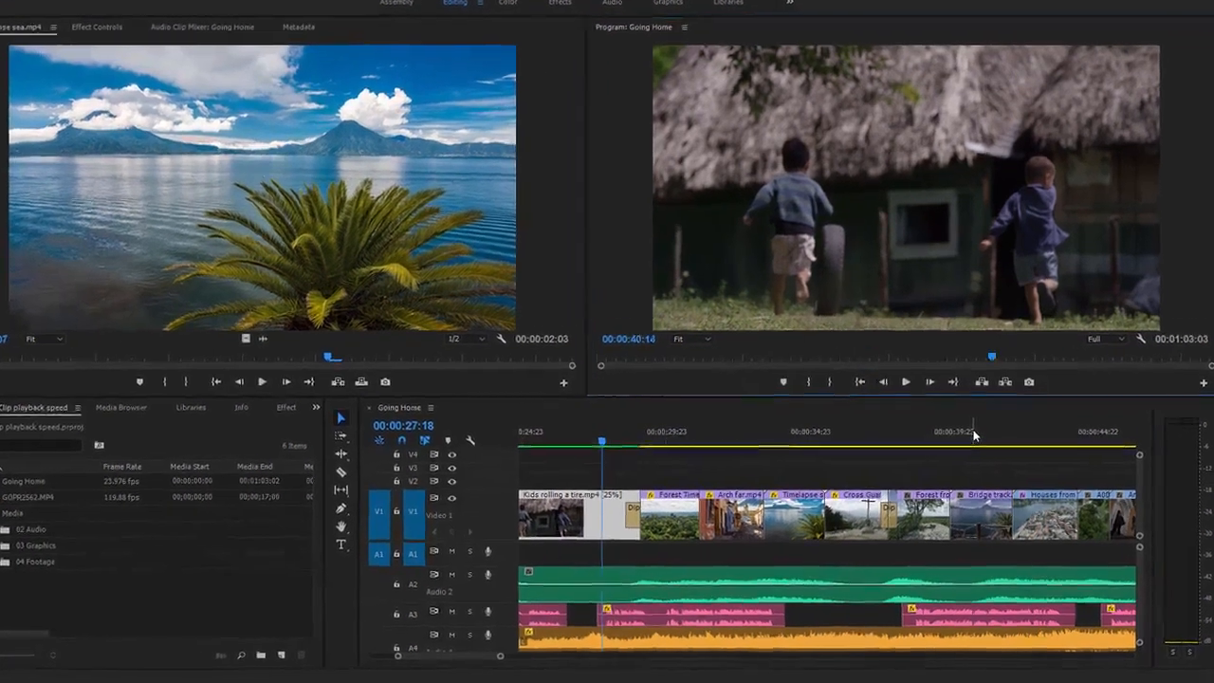
left_click(976, 452)
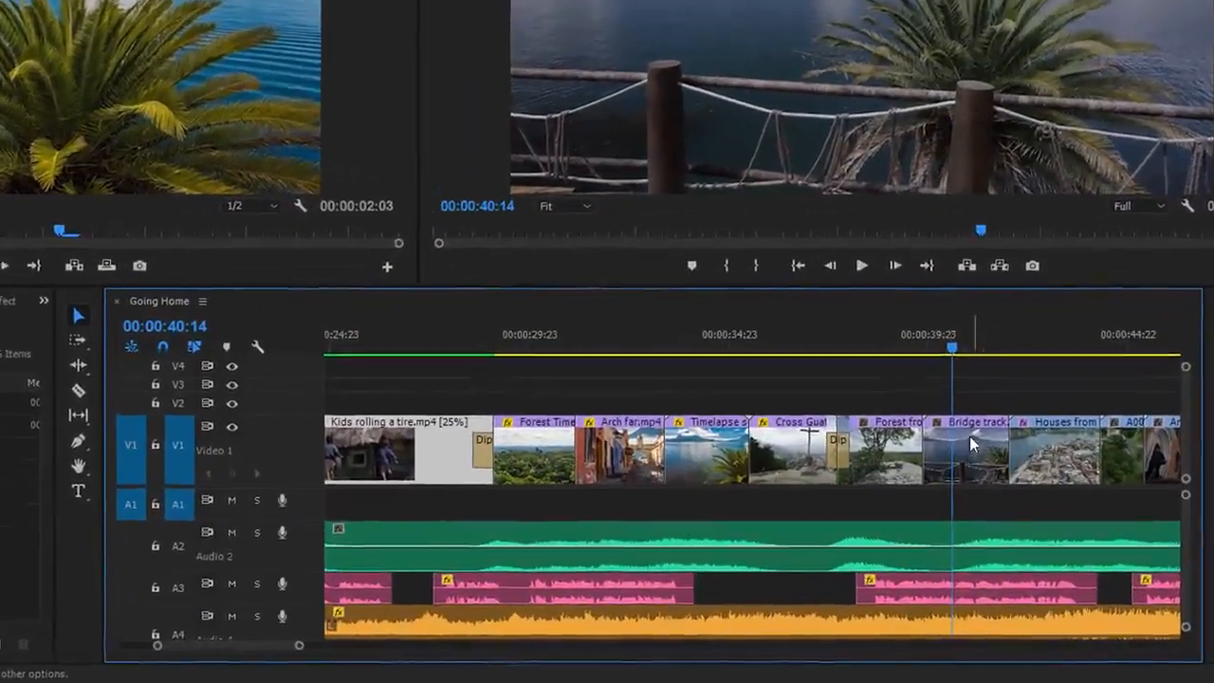
left_click(969, 438)
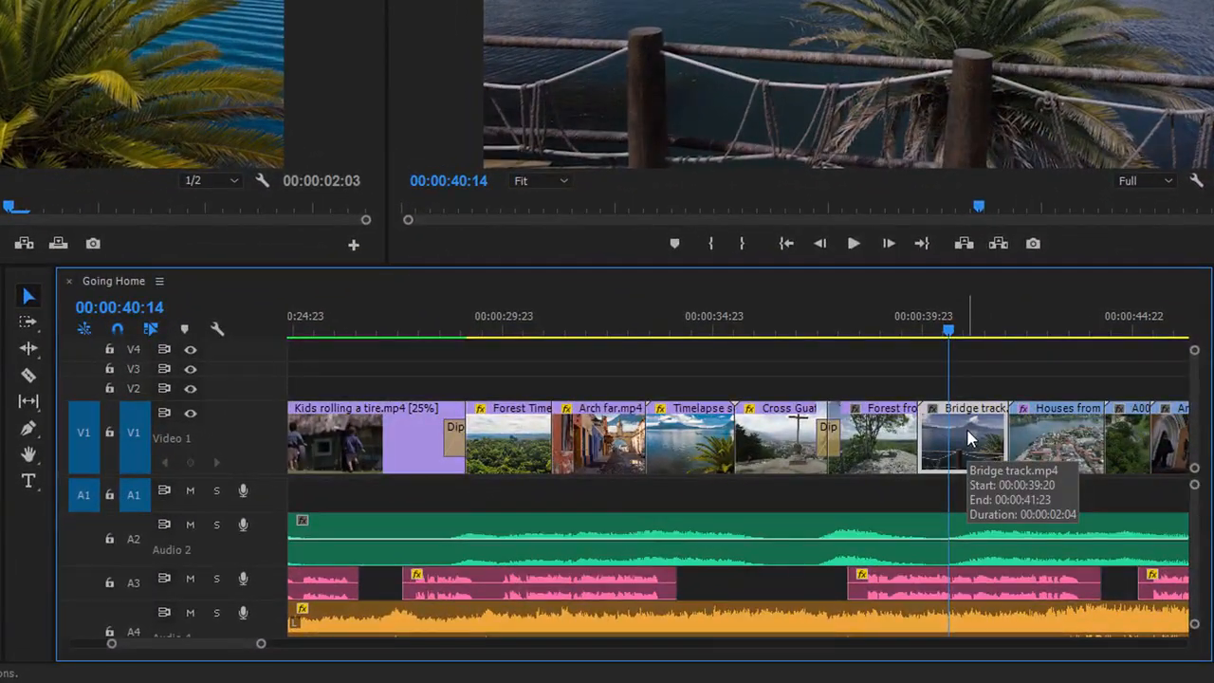
key("Delete")
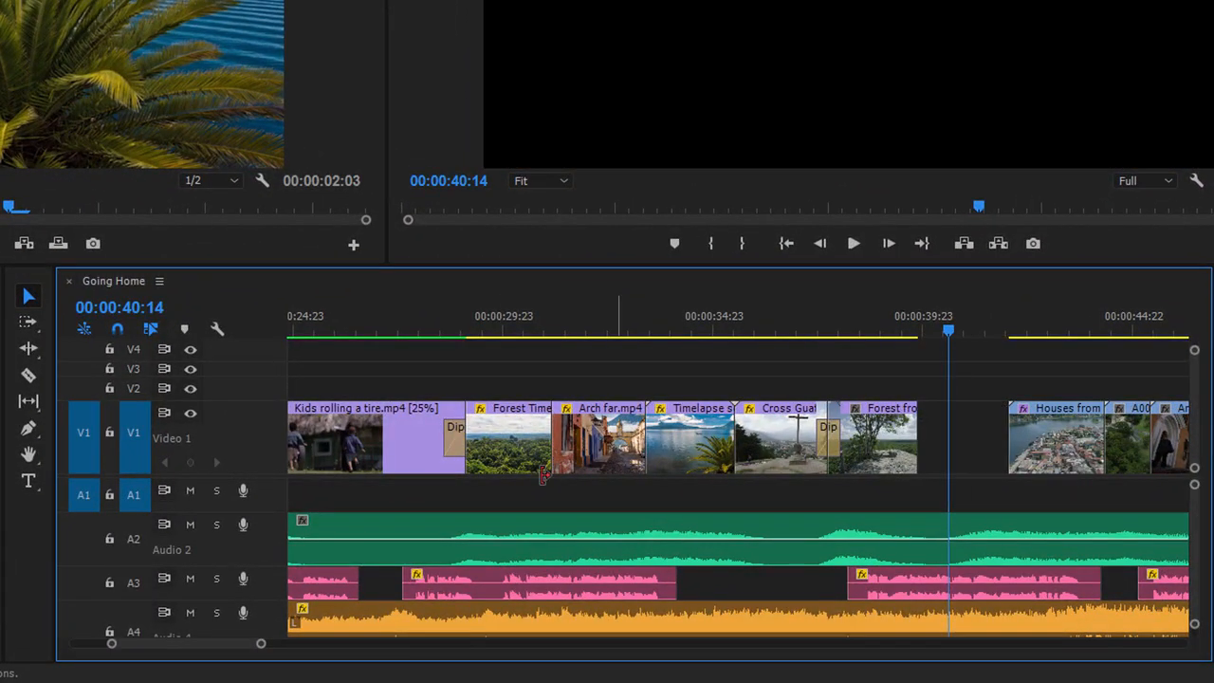
- Rate-stretch the Forest from high clip's right edge across the gap to the next clip
left_click(30, 351)
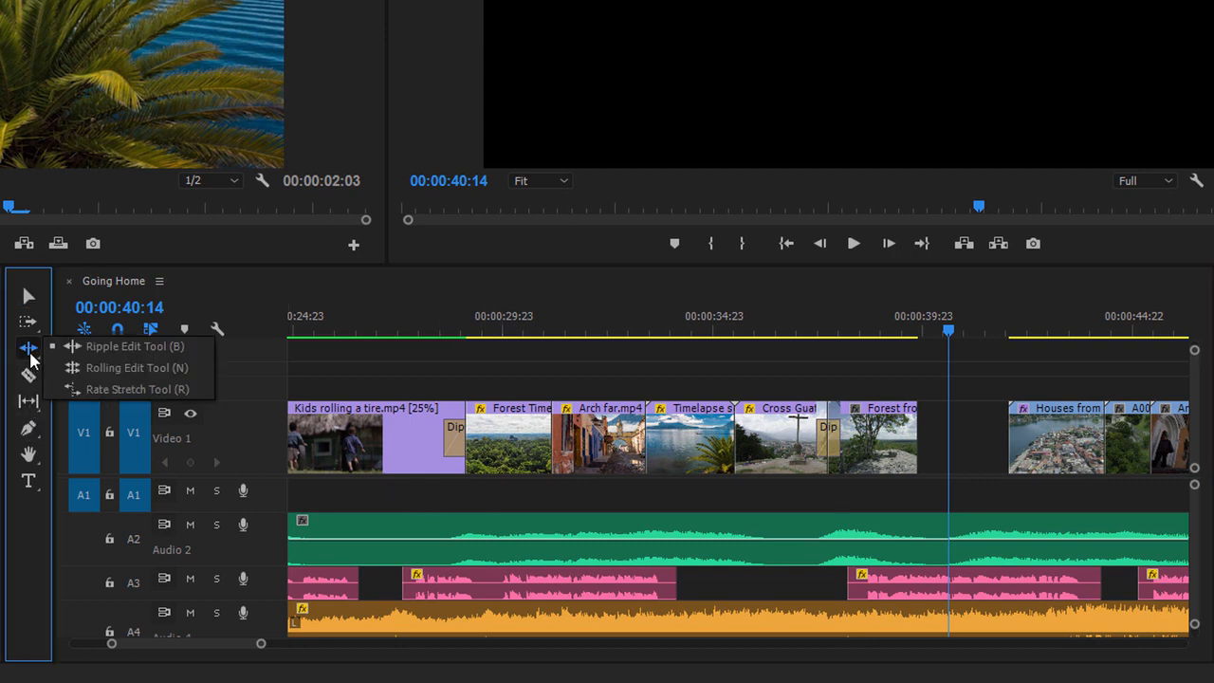
left_click(108, 388)
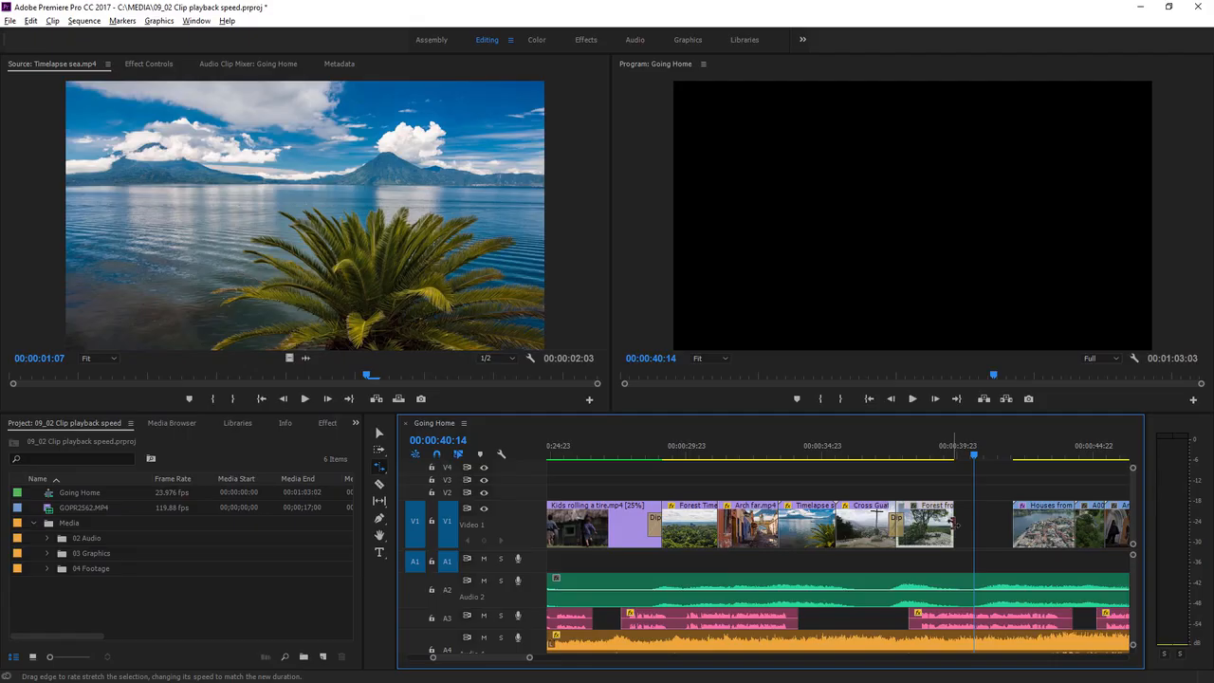
left_click_drag(917, 438, 978, 437)
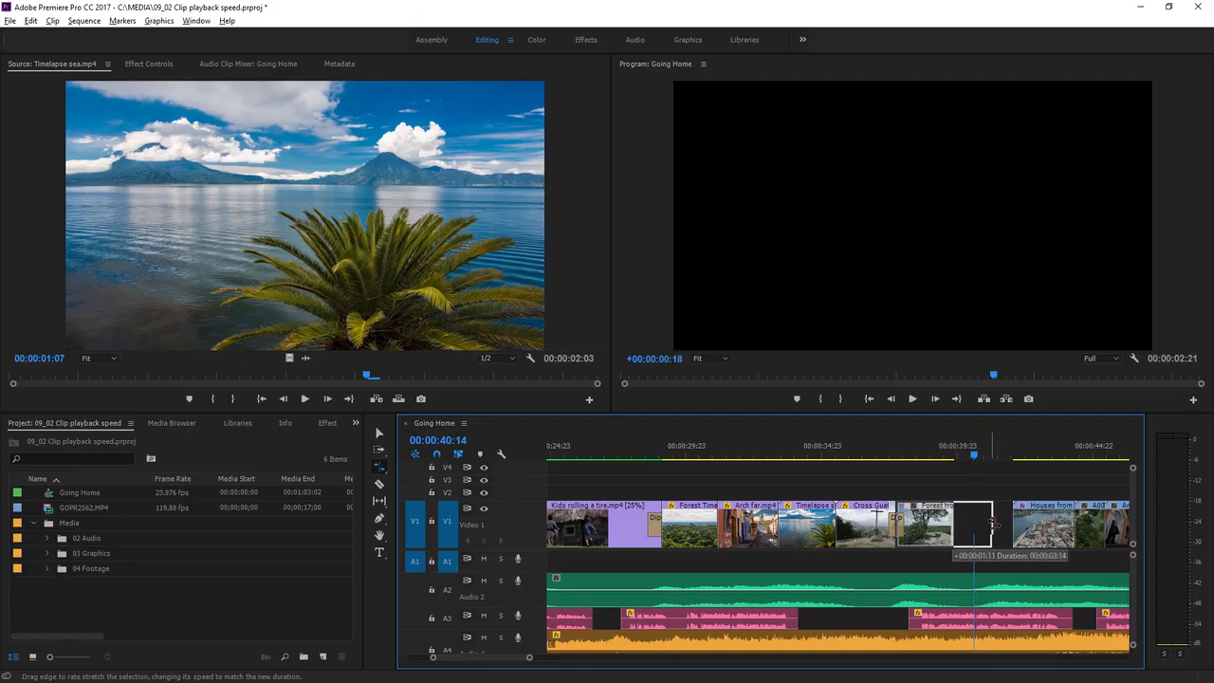
left_click_drag(993, 525, 1005, 527)
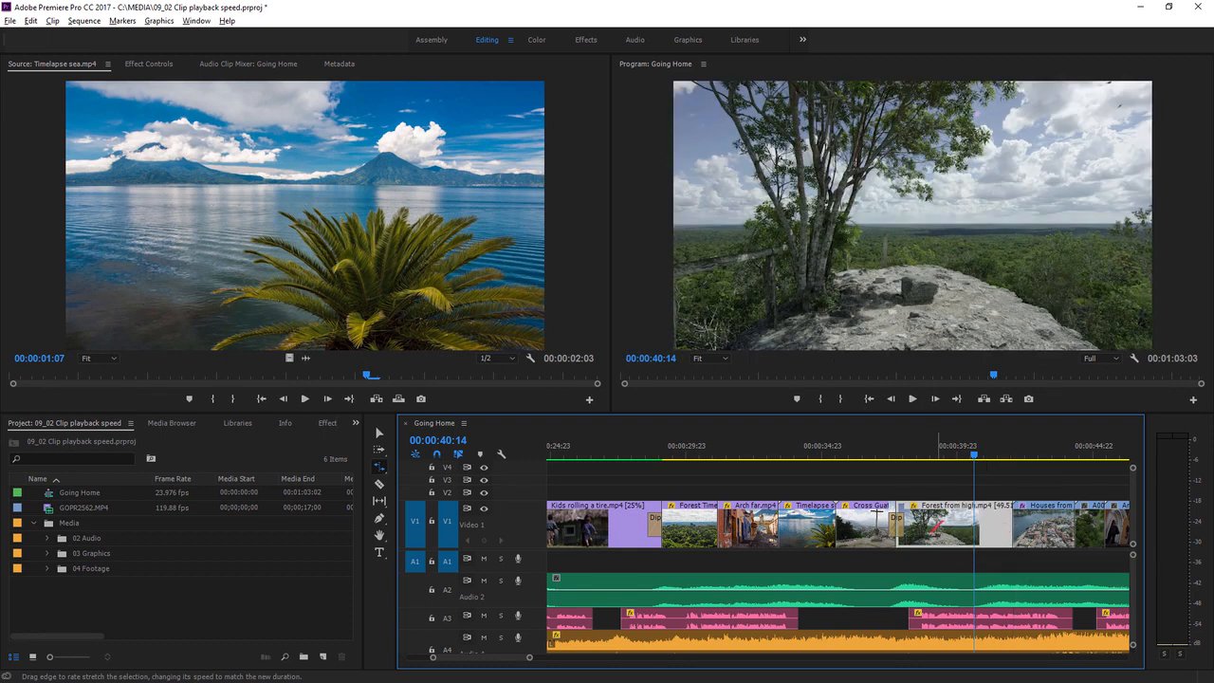
- Switch the Forest from high clip, now at 49.51% speed, to Optical Flow interpolation
right_click(937, 527)
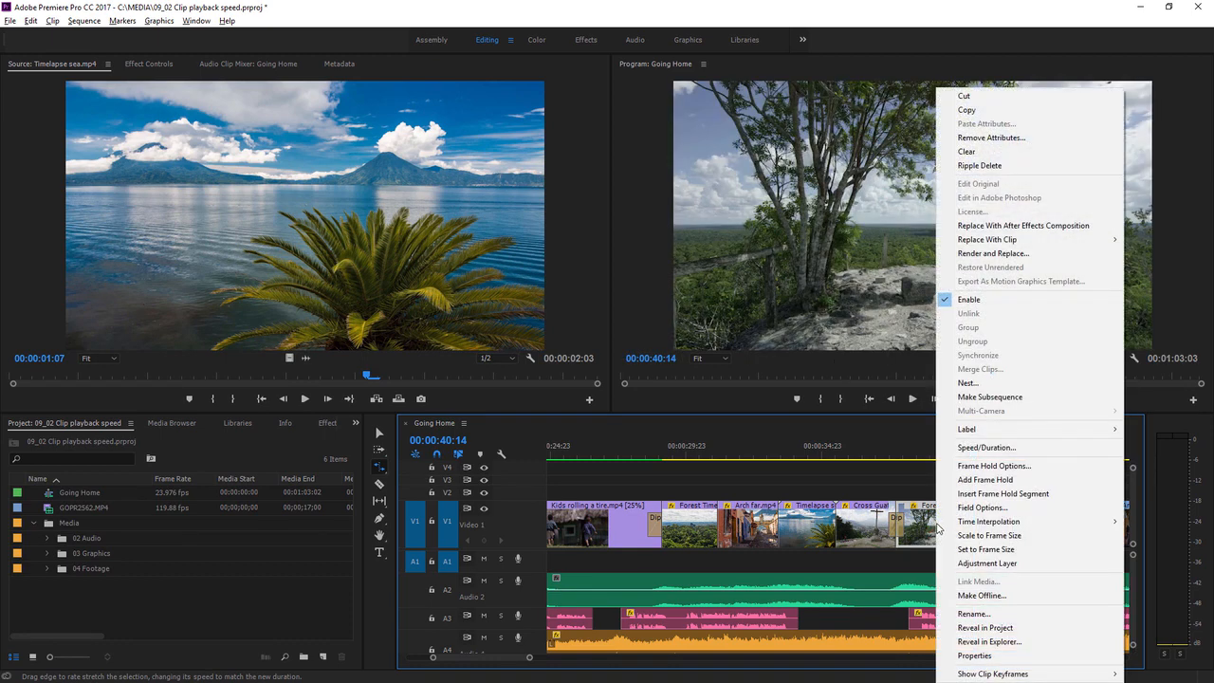
left_click(1030, 449)
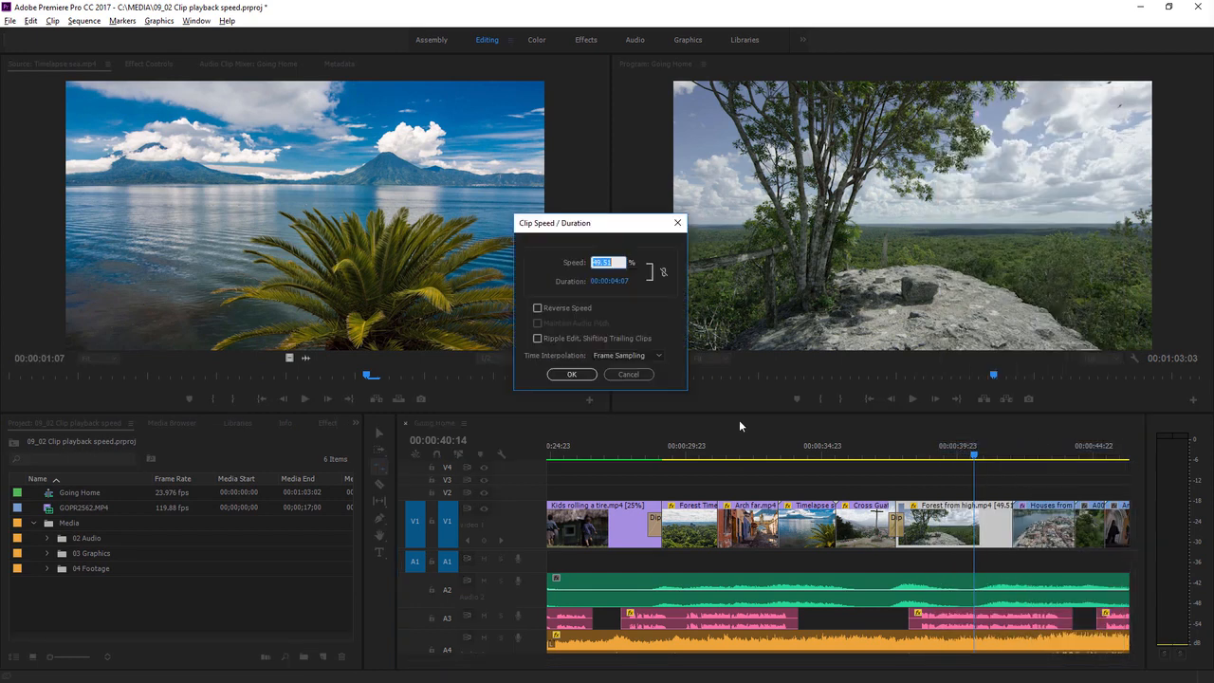
left_click(641, 359)
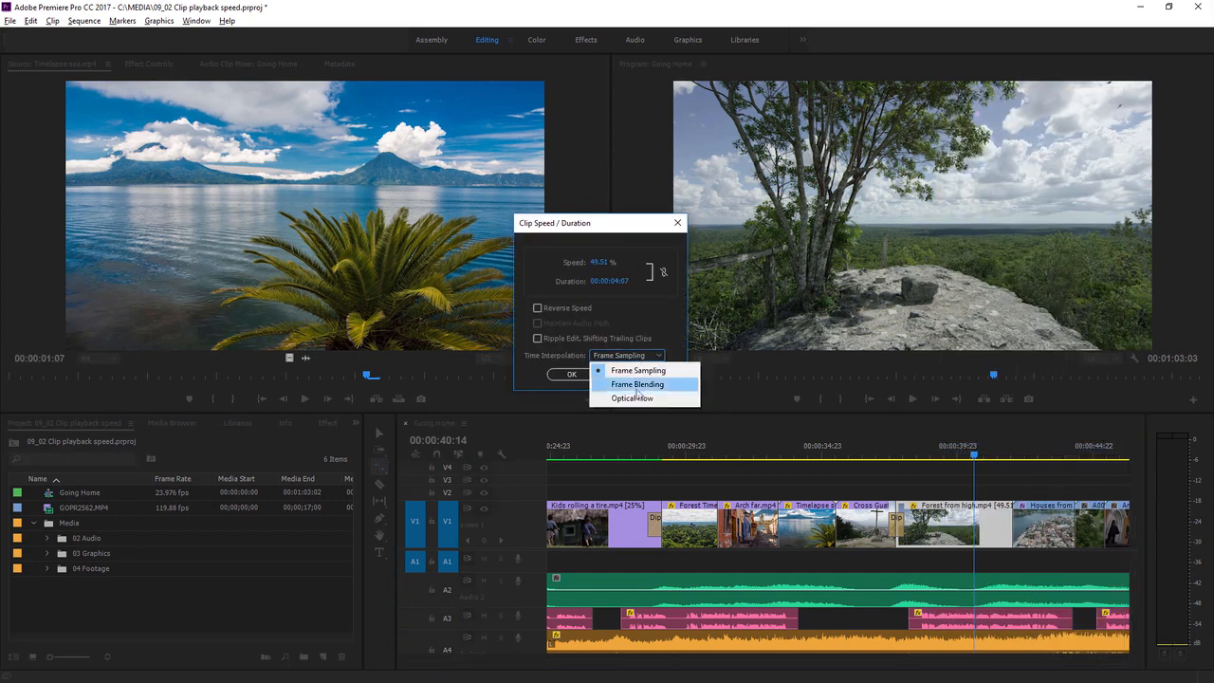
left_click(641, 399)
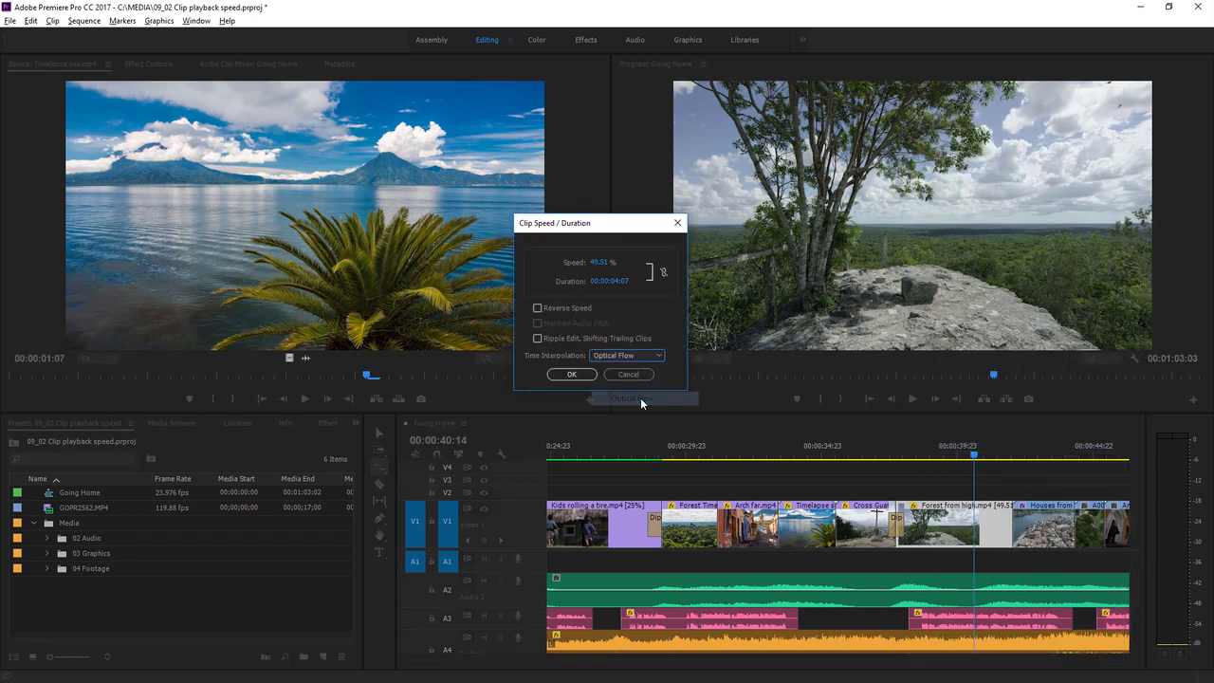
left_click(572, 375)
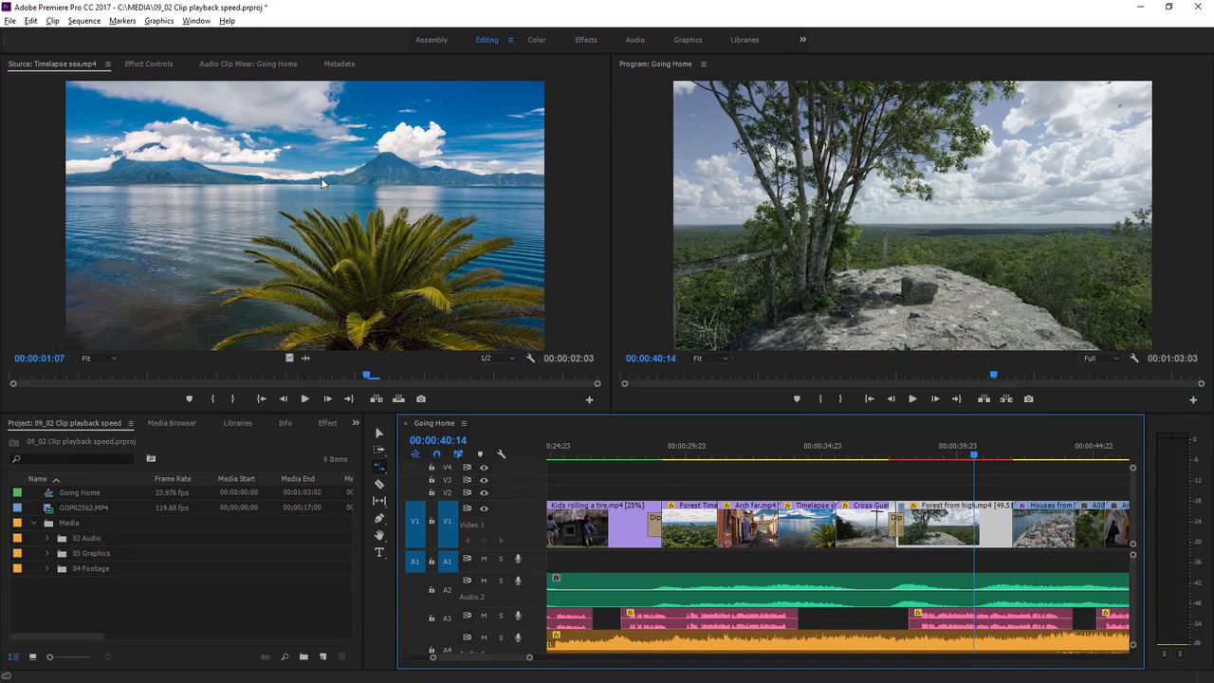
left_click(84, 19)
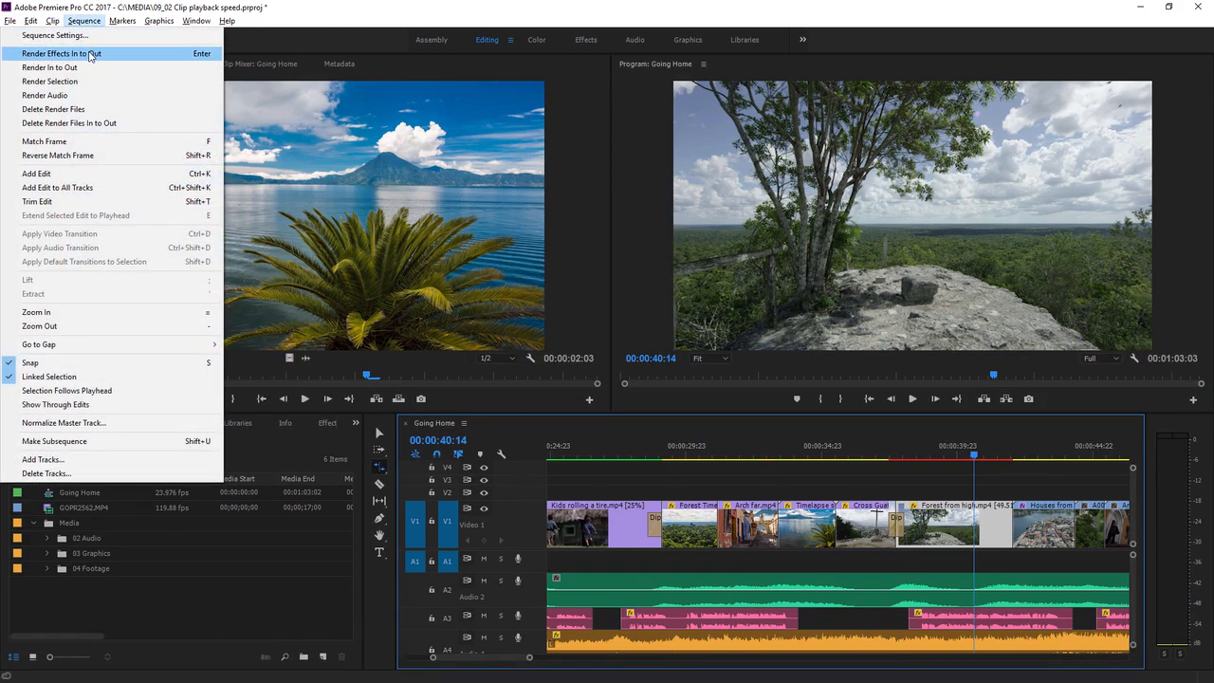
- Render the sequence effects, play back the stretched Forest clip, and return to the Selection Tool
left_click(114, 59)
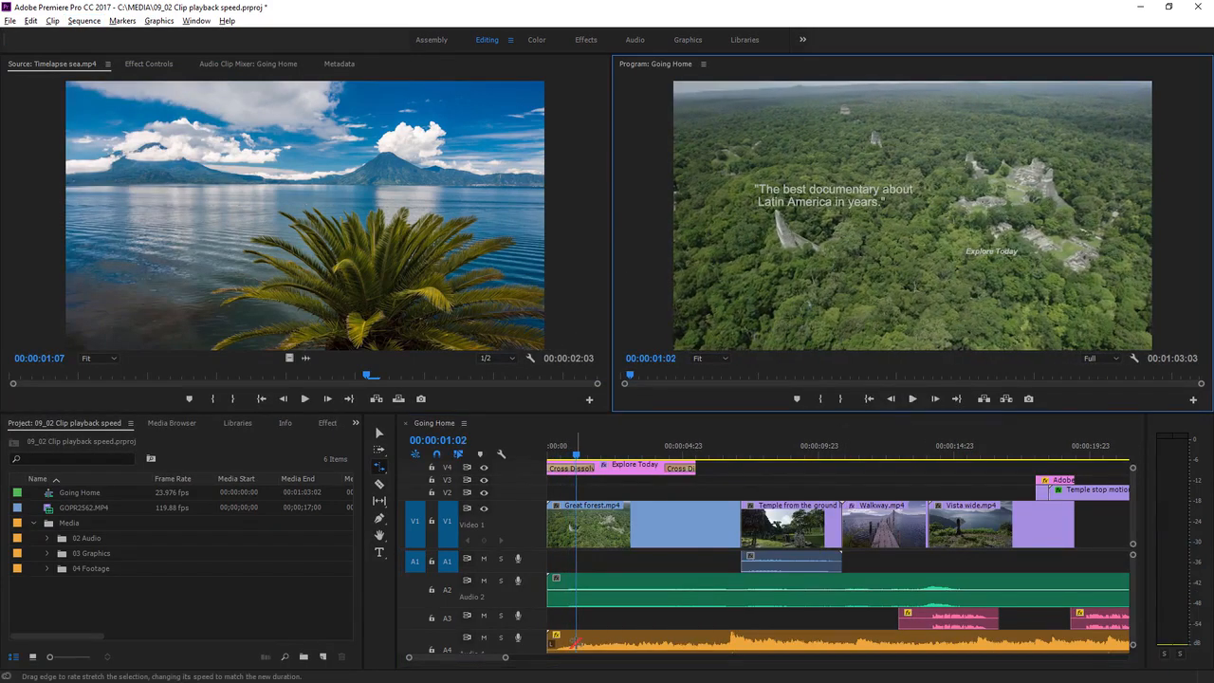
left_click_drag(472, 659, 503, 664)
left_click(905, 459)
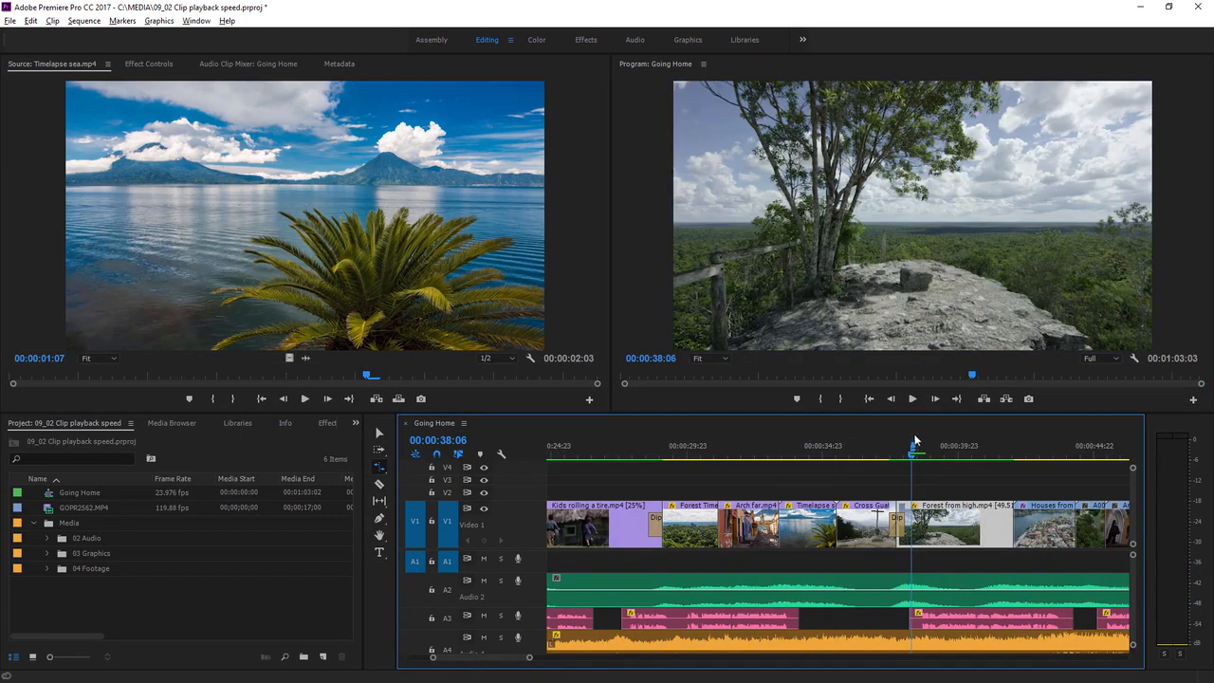
left_click(913, 398)
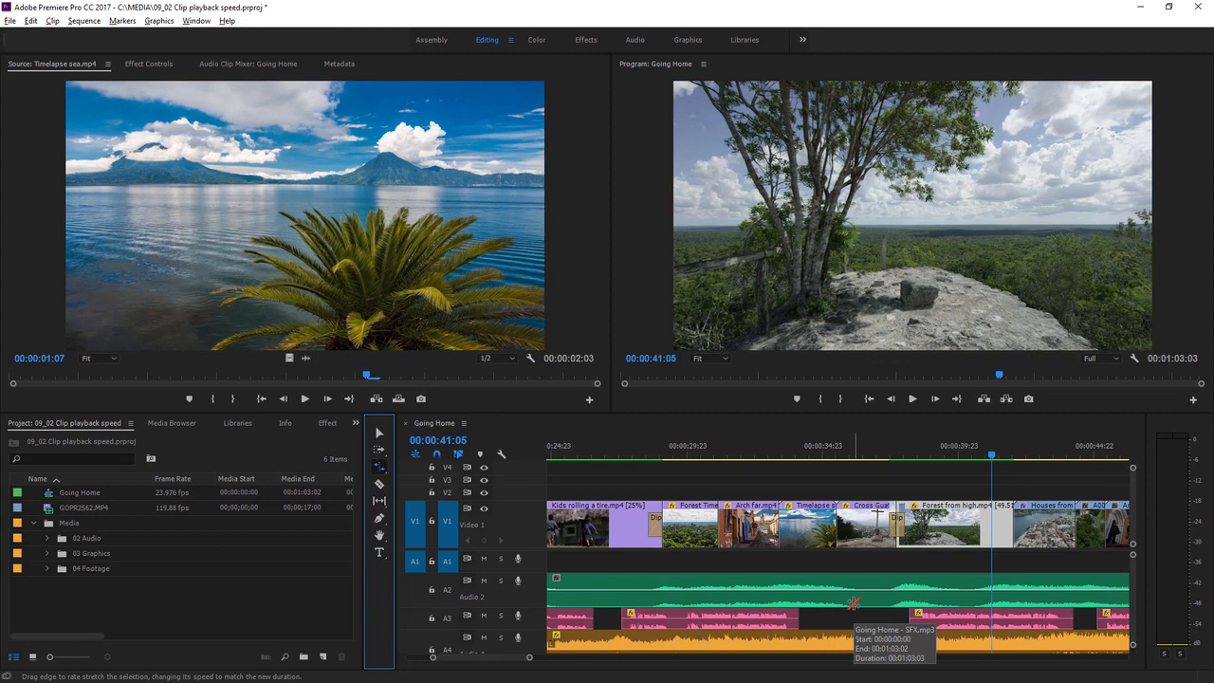
left_click(381, 434)
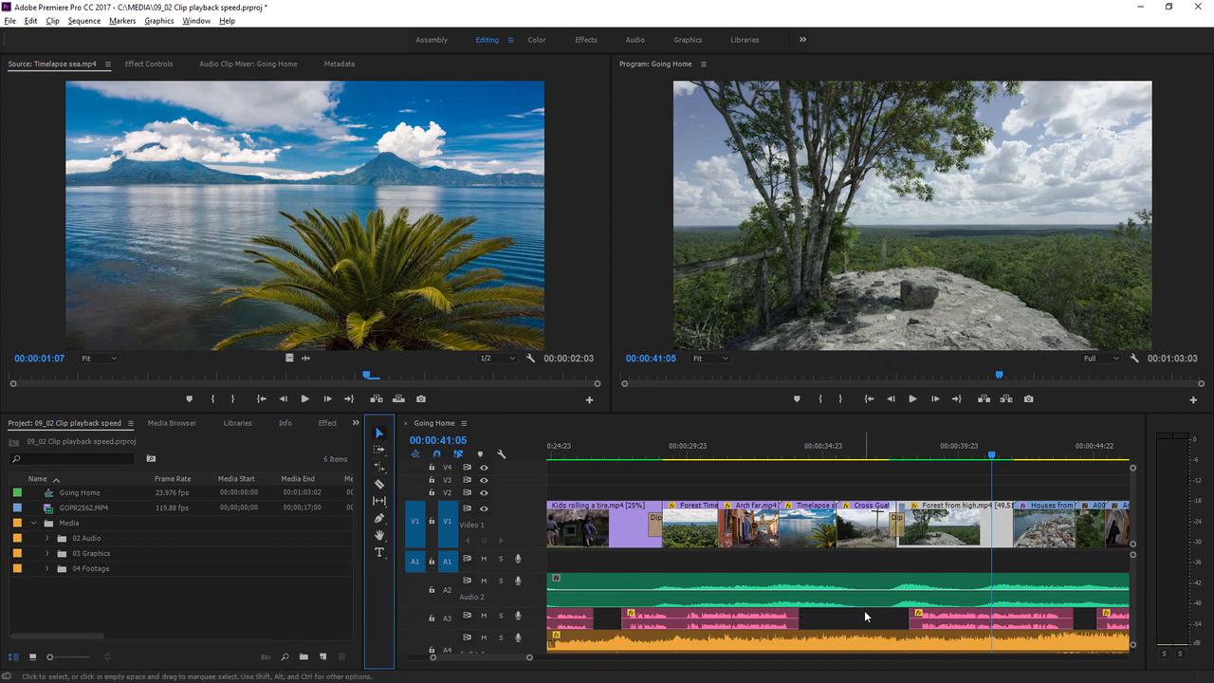